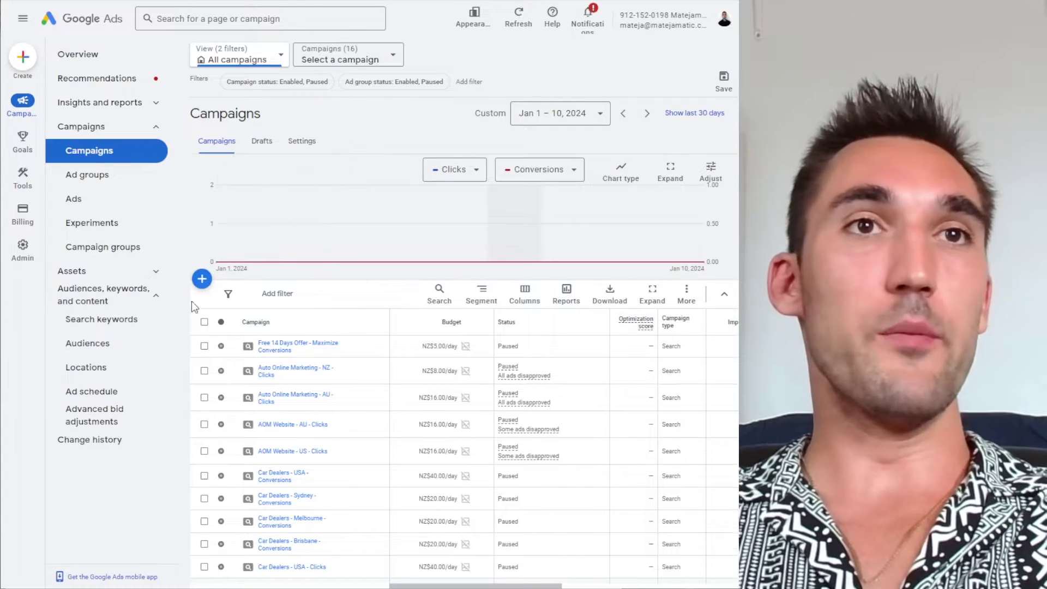
Step: Start a new Display campaign without a goal's guidance
left_click(202, 278)
left_click(252, 292)
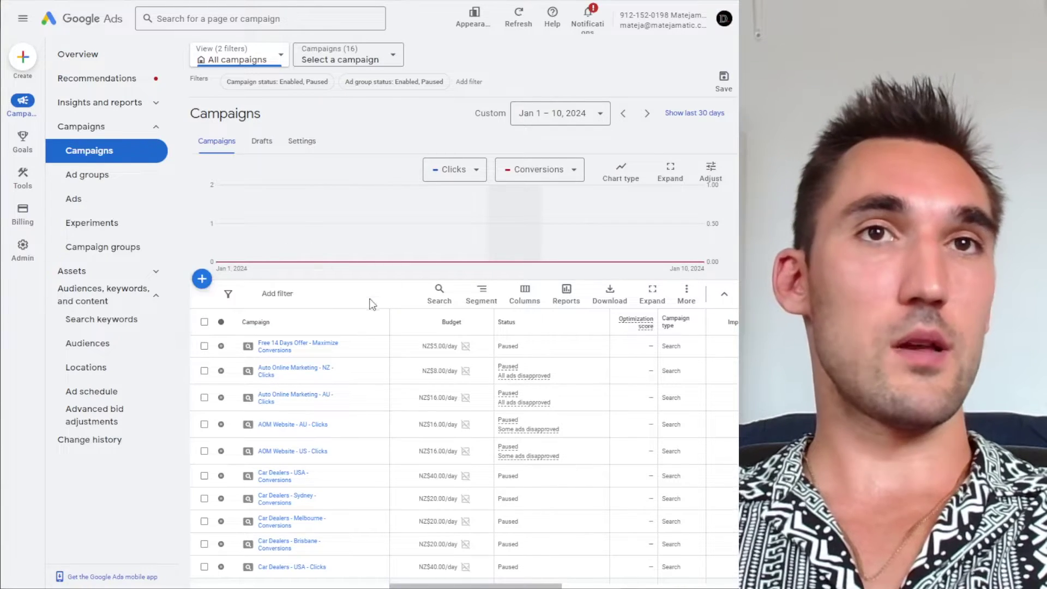
left_click(203, 280)
left_click(265, 294)
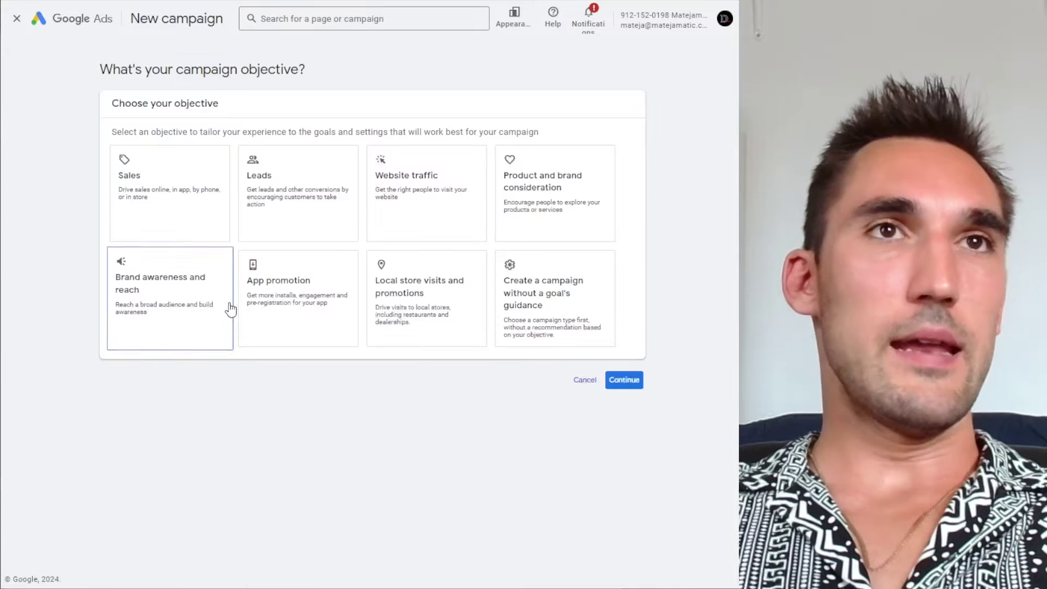
left_click(552, 298)
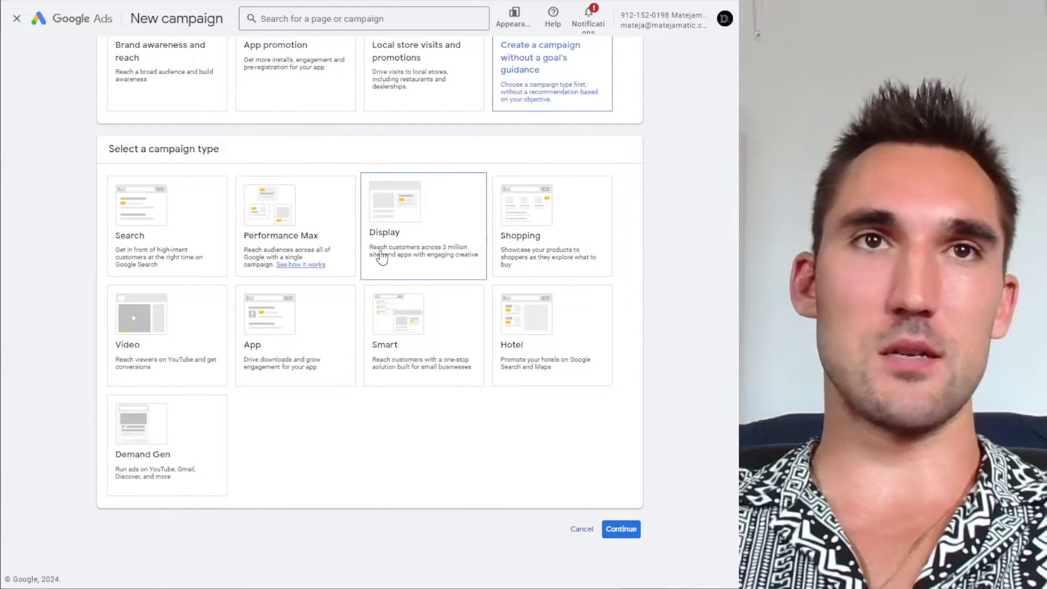
left_click(381, 251)
scroll(338, 254, "up", 2)
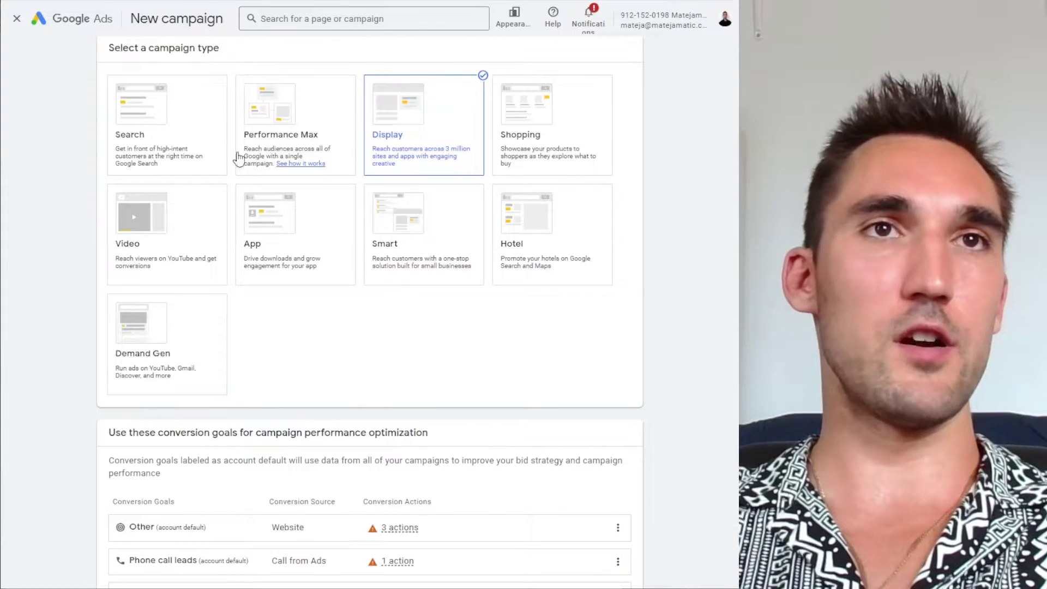
scroll(327, 261, "down", 2)
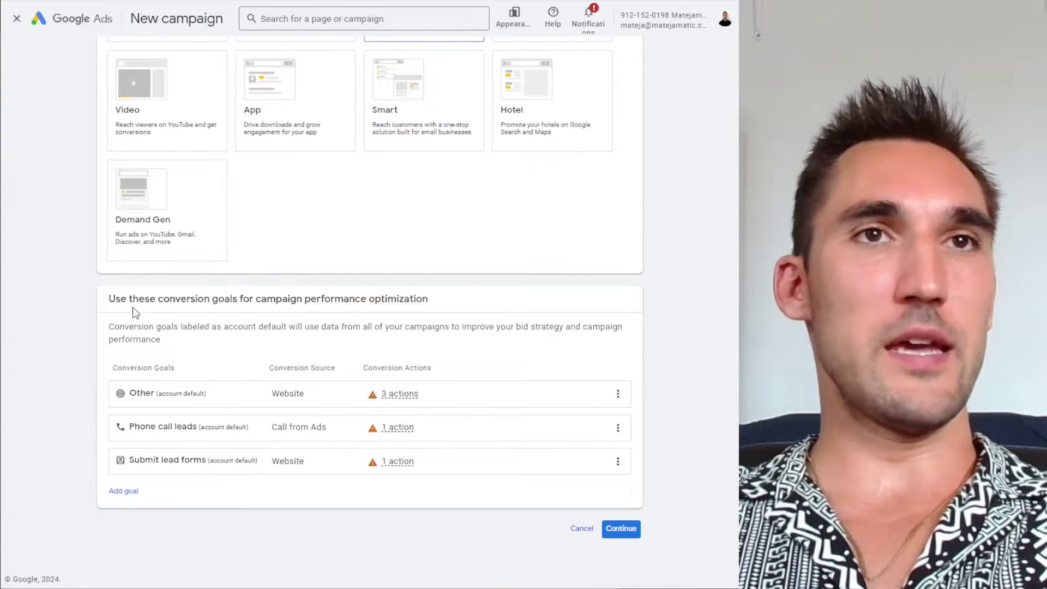
left_click_drag(144, 300, 336, 300)
left_click(337, 300)
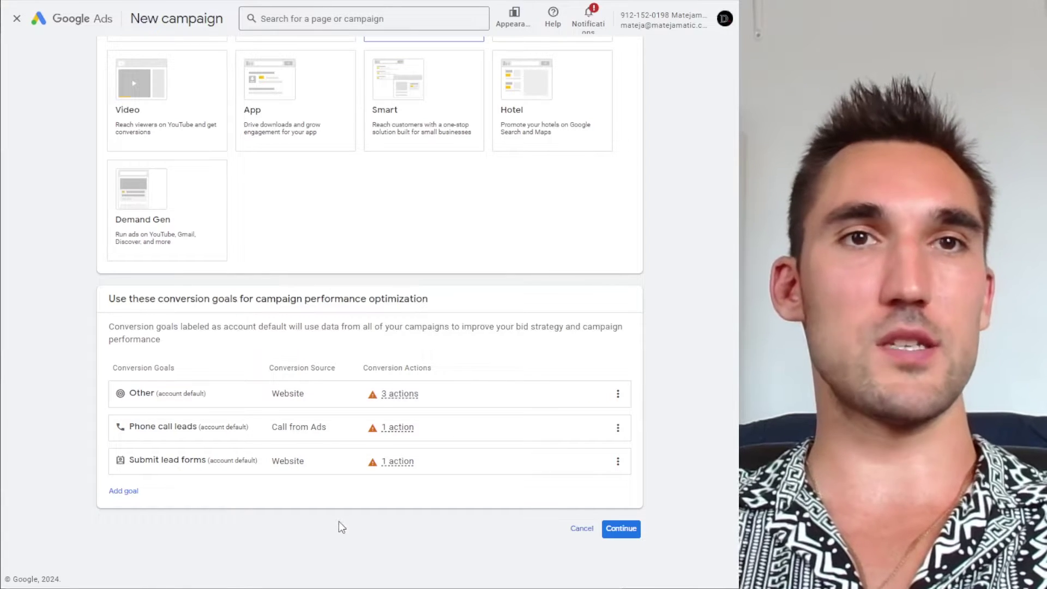
Step: Name the campaign 'Display - Remarketing' and begin entering the business website address
left_click(618, 532)
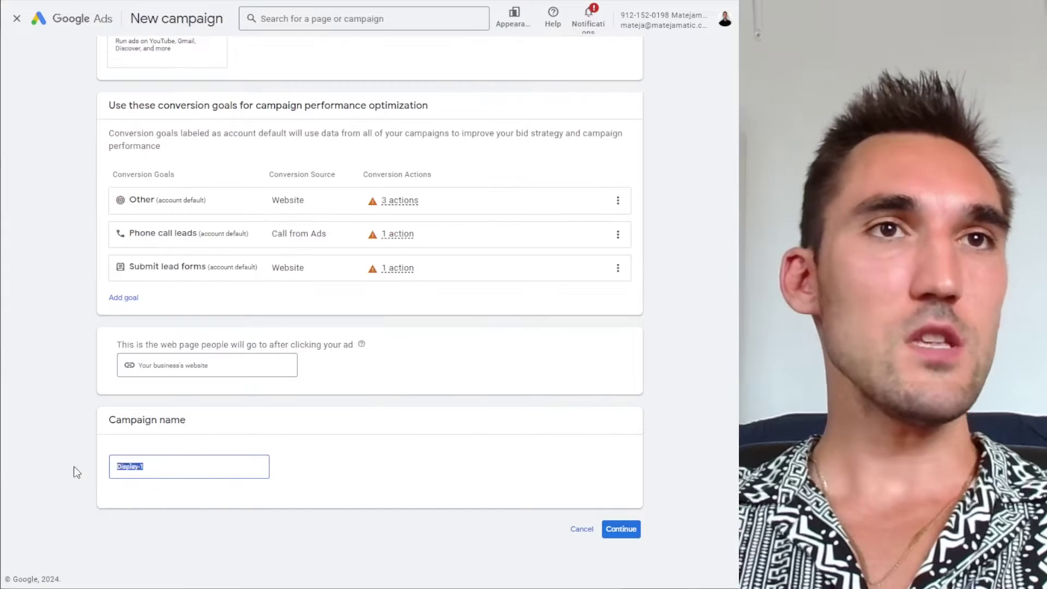
type("Display - Remarketing")
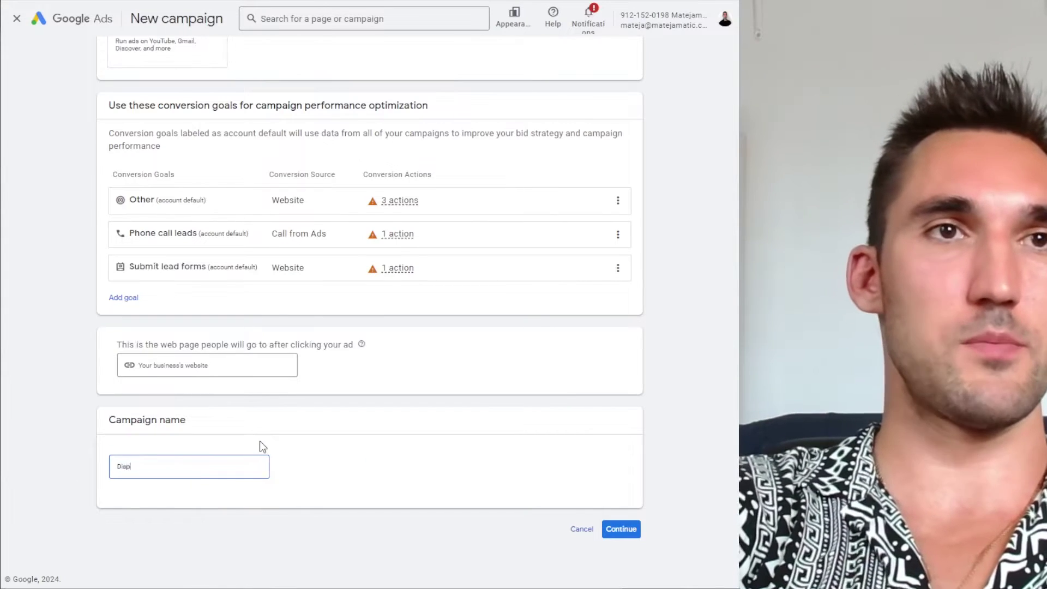
left_click(253, 367)
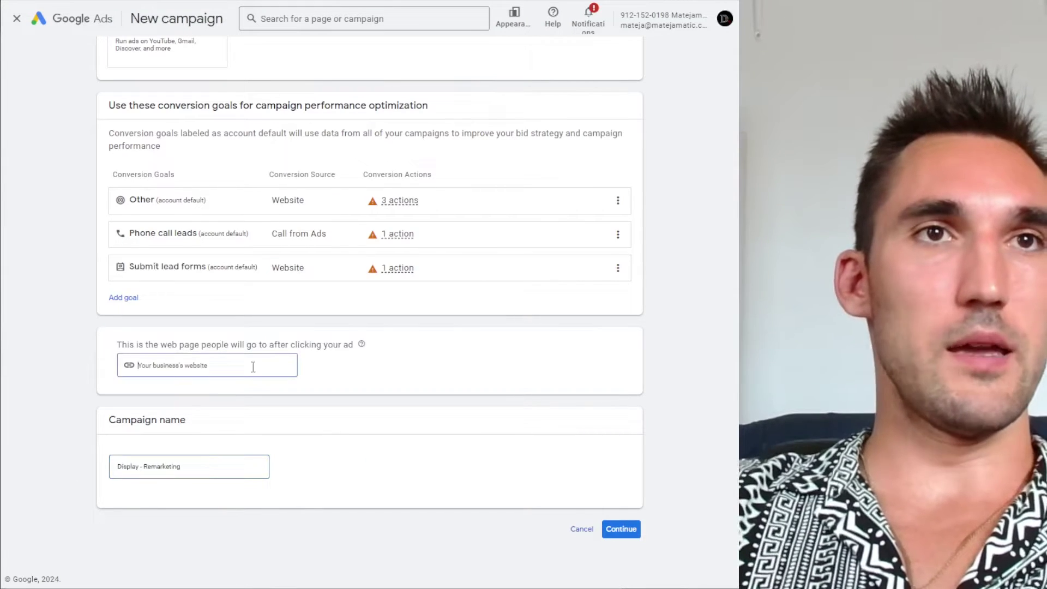
type("htt")
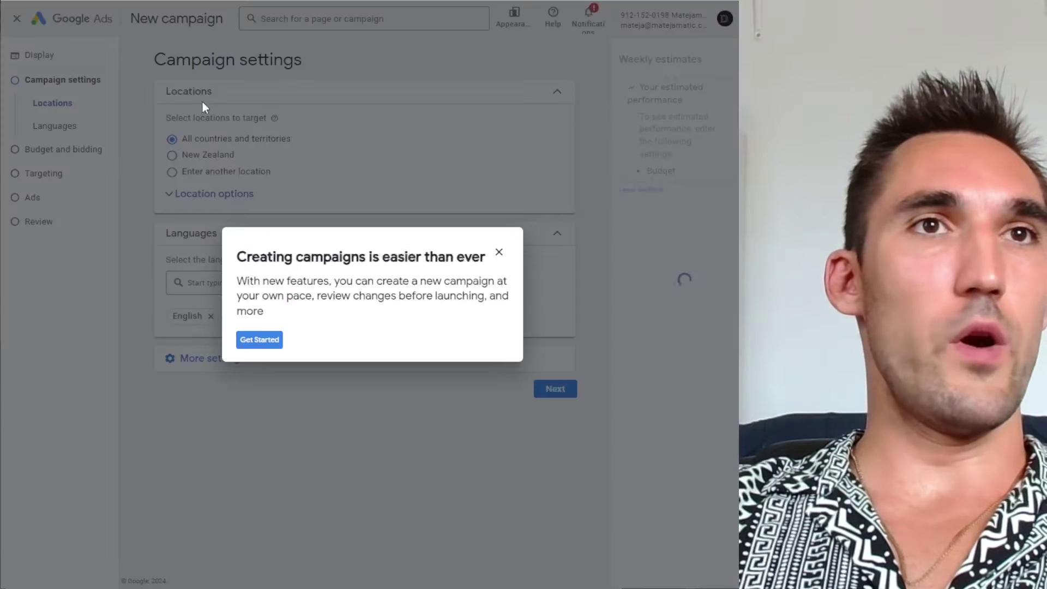
Step: Target New Zealand and set ad rotation to 'Do not optimize: Rotate ads indefinitely'
left_click(499, 251)
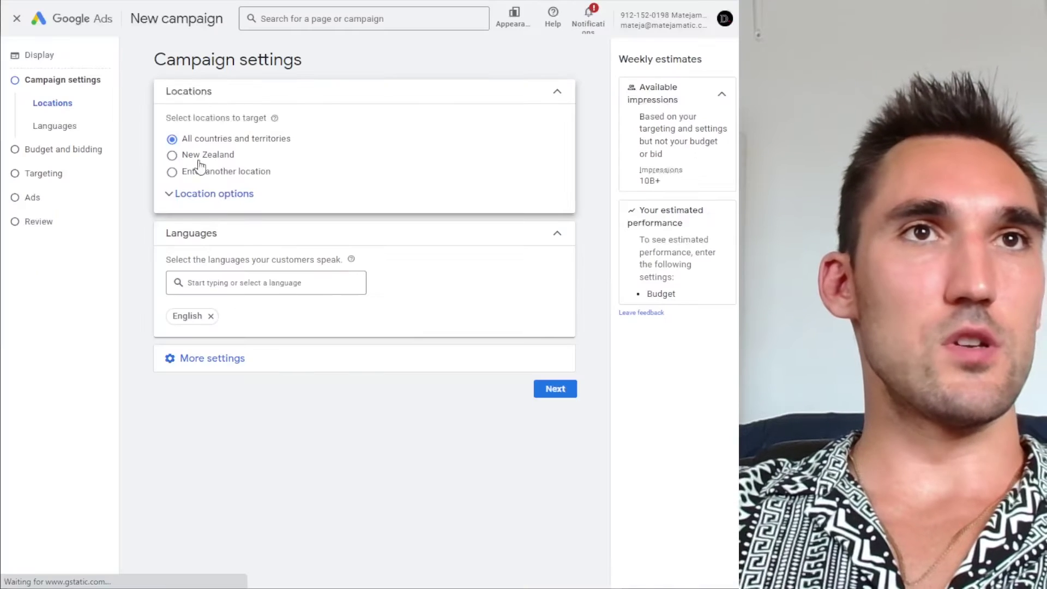
left_click(196, 157)
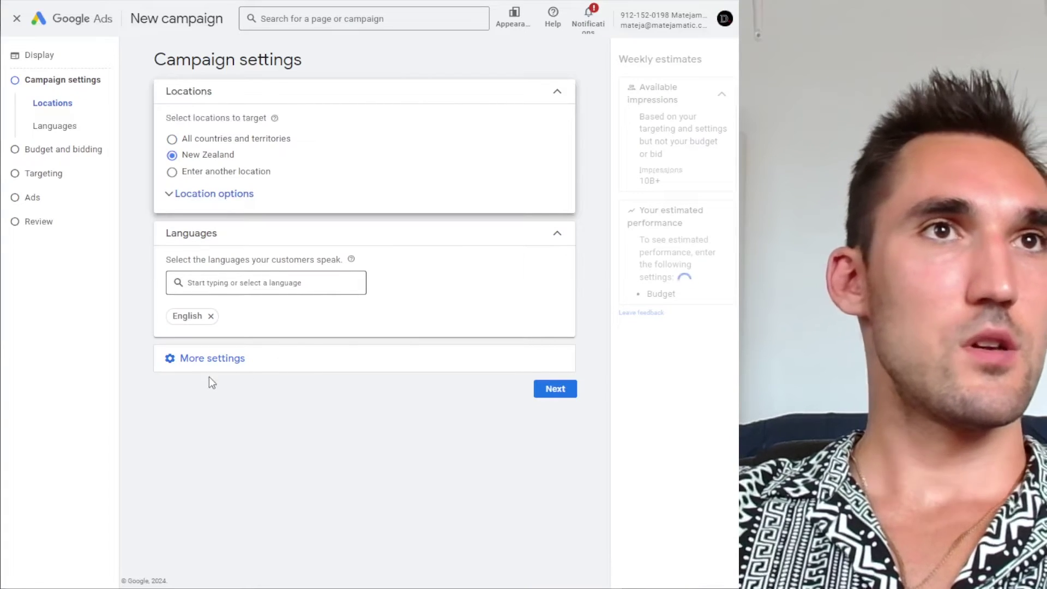
left_click(187, 364)
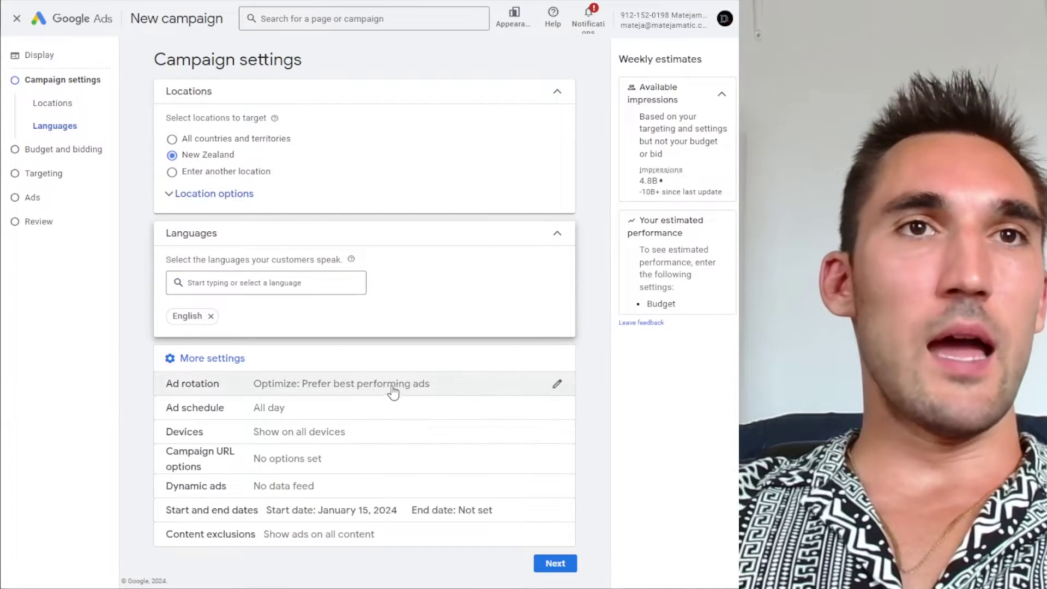
left_click(399, 388)
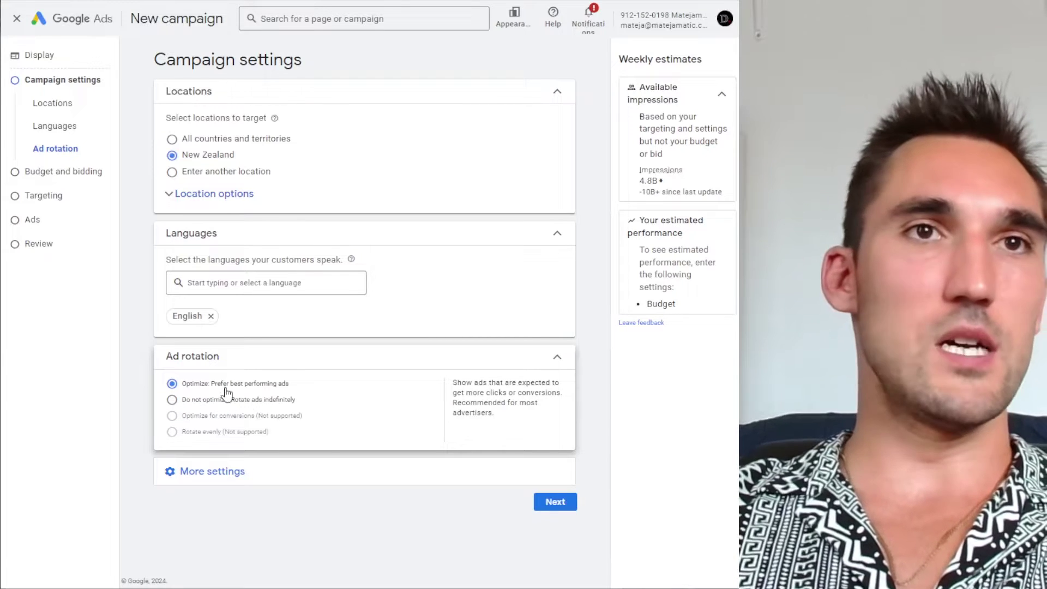
left_click(243, 403)
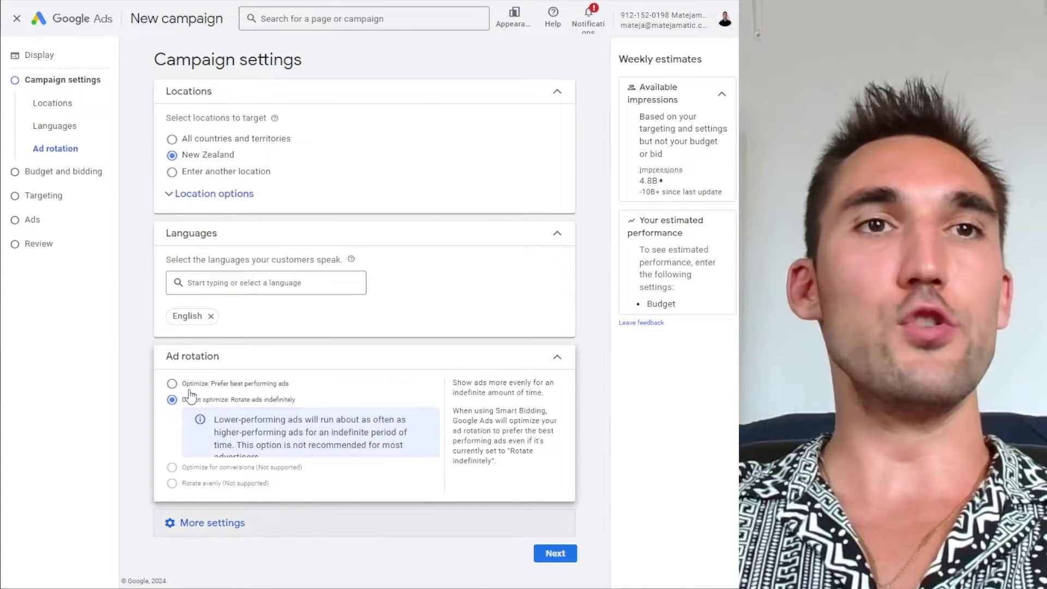
Step: Finish the campaign settings and advance to budget and bidding
left_click(226, 524)
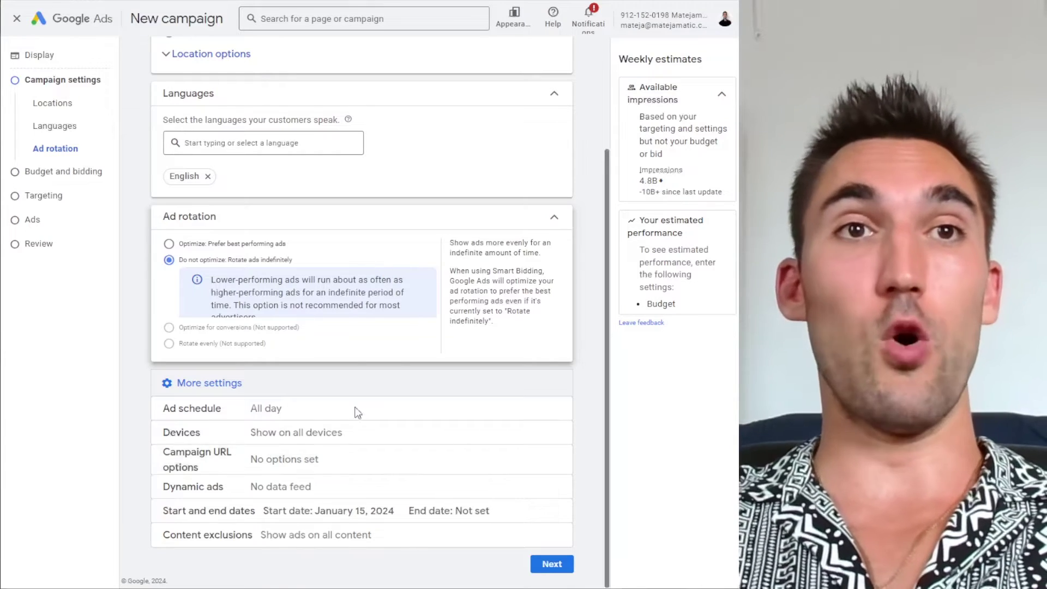
left_click(534, 563)
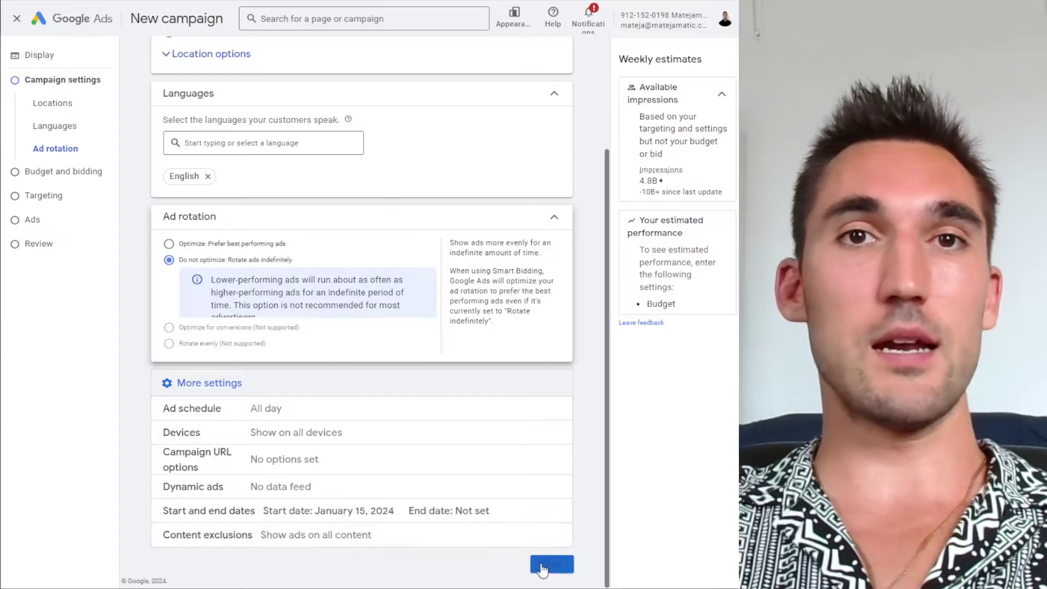
left_click(551, 564)
left_click(229, 137)
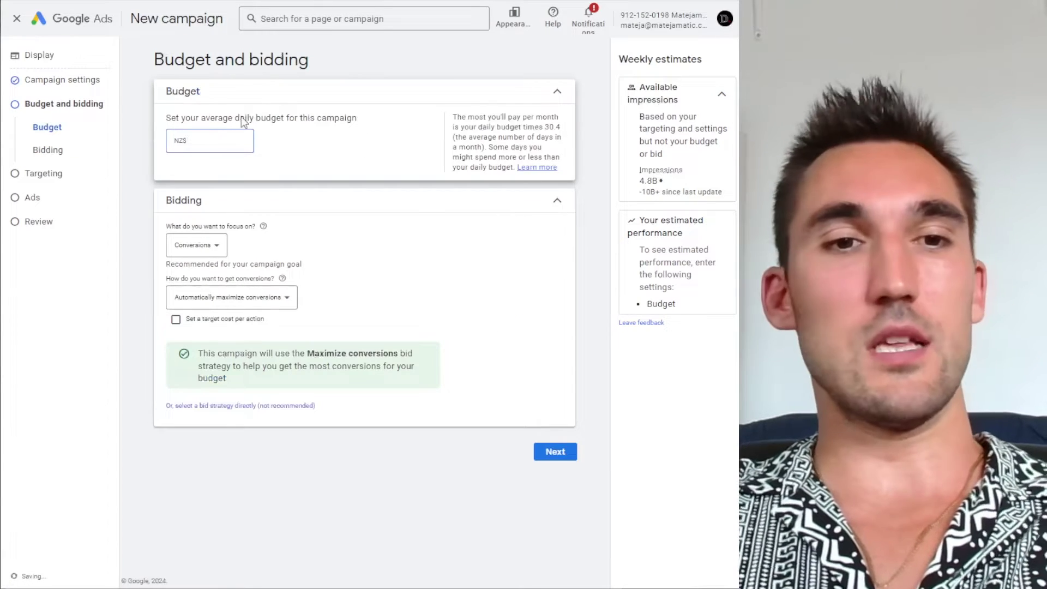
Step: Set a NZ$1.00 daily budget with Conversions bidding focus and advance to targeting
left_click(253, 175)
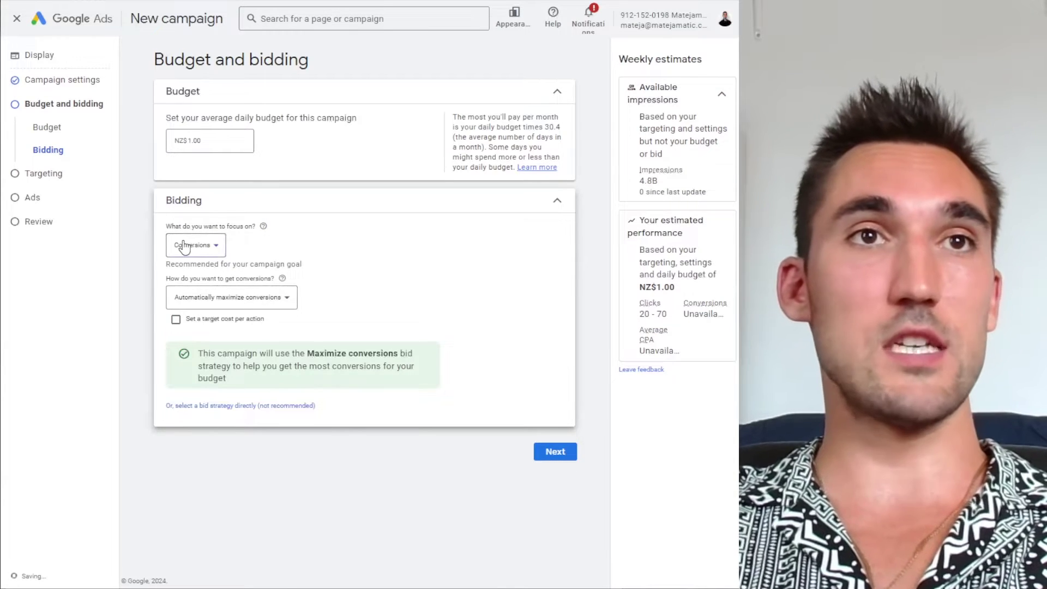
left_click(197, 245)
left_click(378, 290)
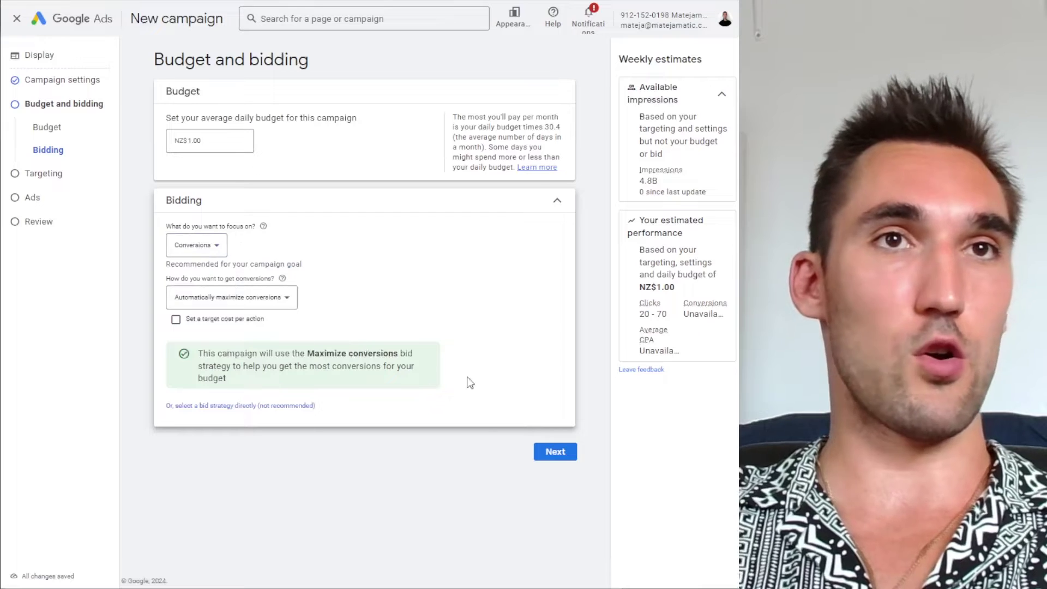
left_click(555, 452)
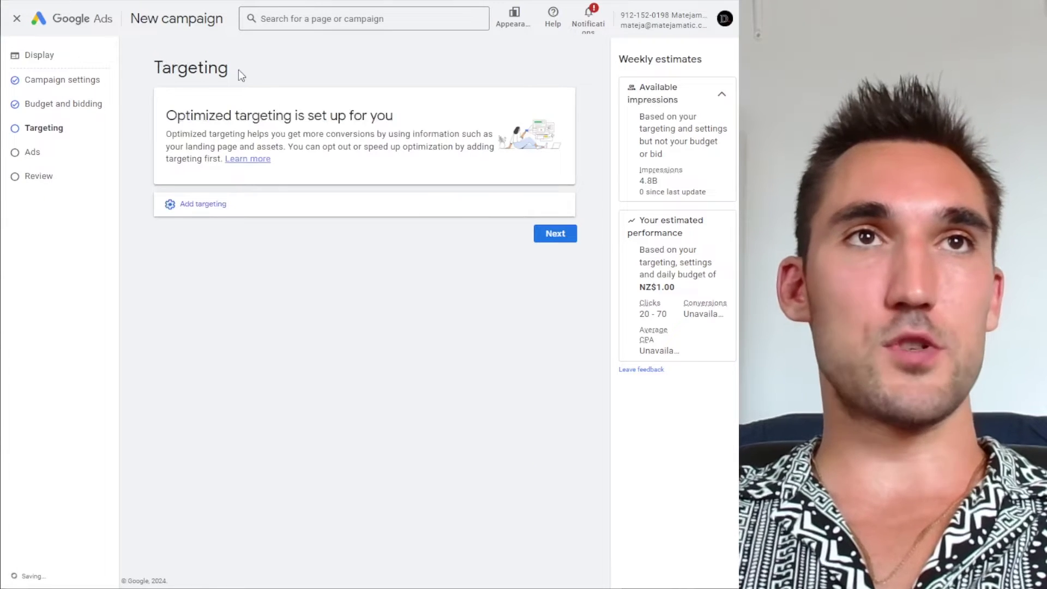
Step: Start adding audience segment targeting to the campaign
double_click(238, 70)
left_click(375, 116)
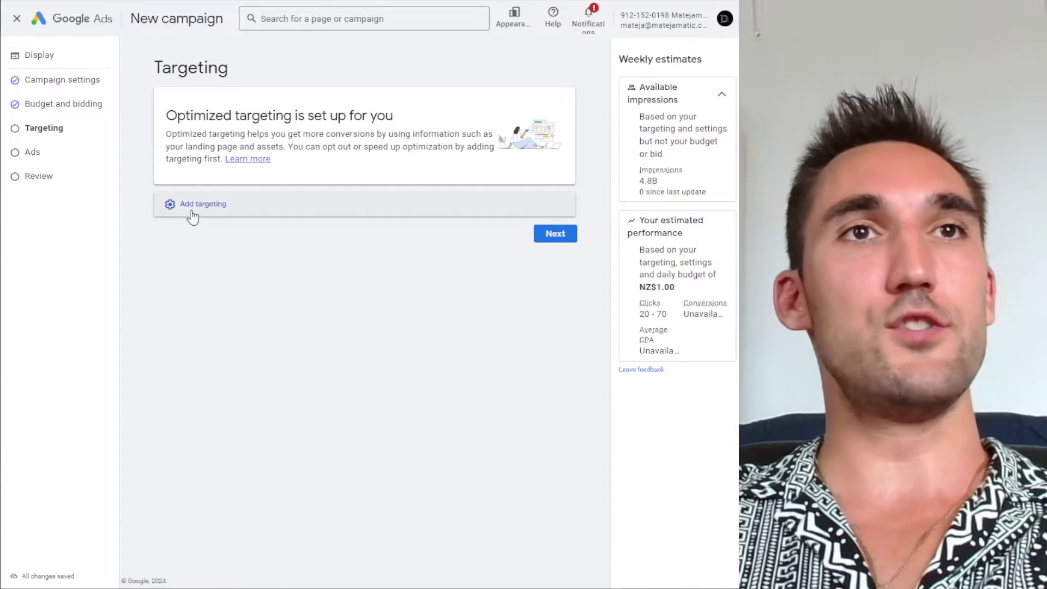
left_click(194, 207)
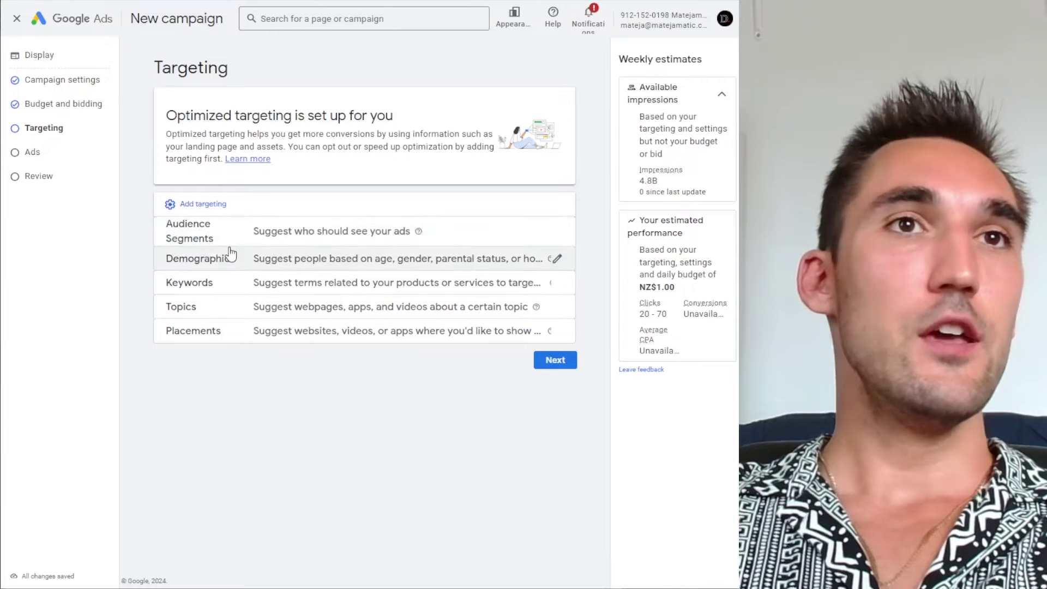
left_click(202, 244)
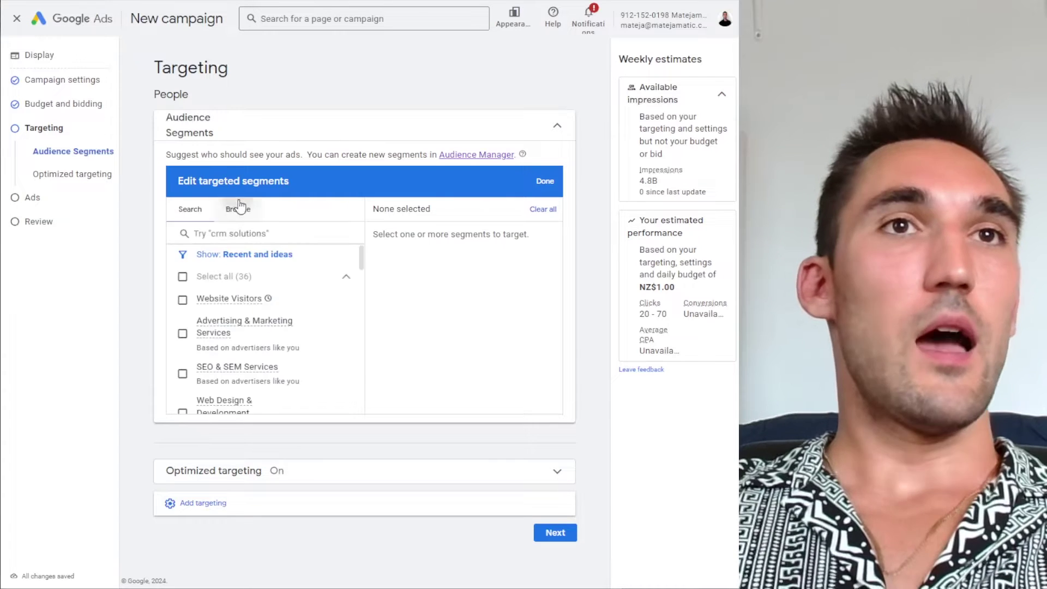
Step: Browse website visitor segments and select 'Over 25' as the only segment
scroll(234, 355, "down", 1)
left_click(226, 326)
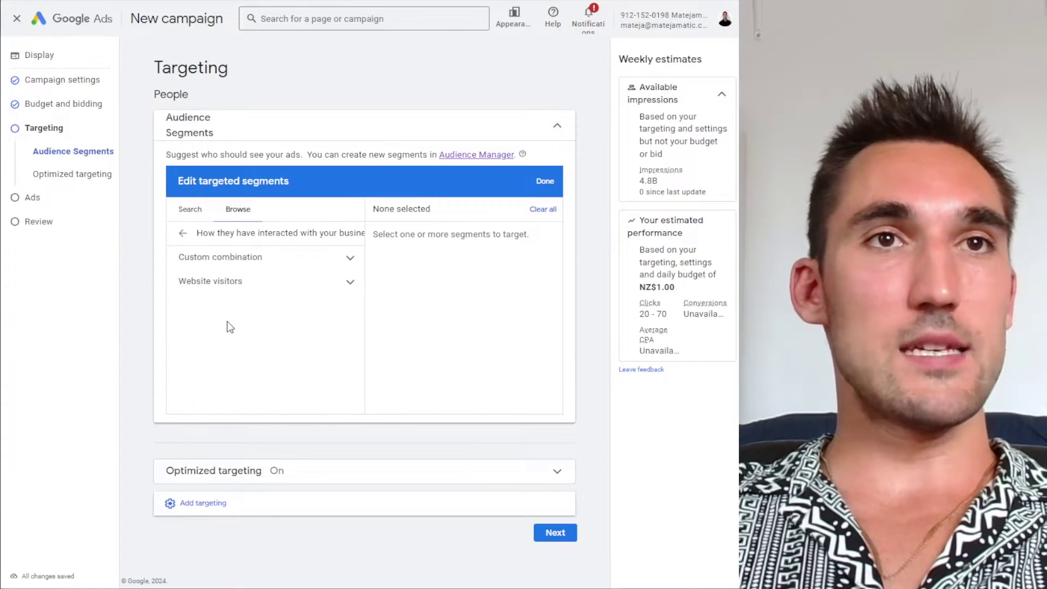
left_click(229, 281)
scroll(250, 306, "down", 1)
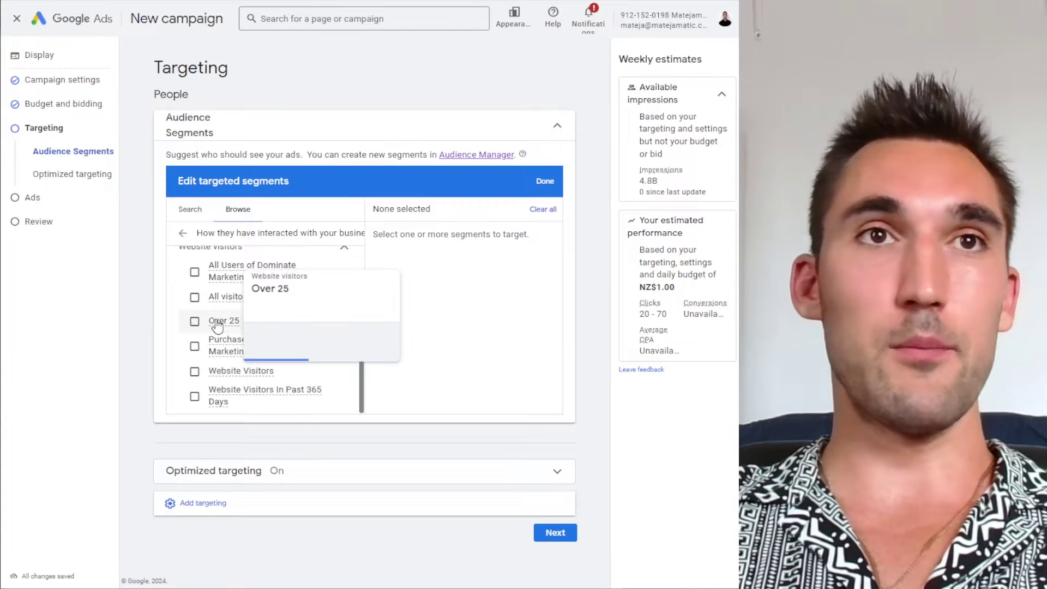
left_click(200, 323)
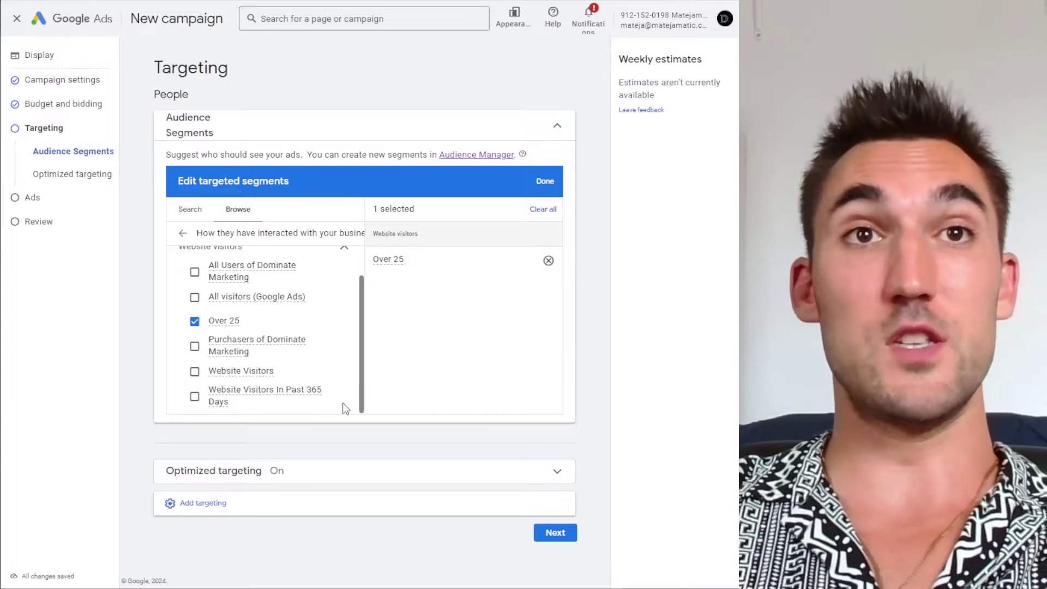
scroll(268, 338, "up", 1)
scroll(256, 375, "down", 1)
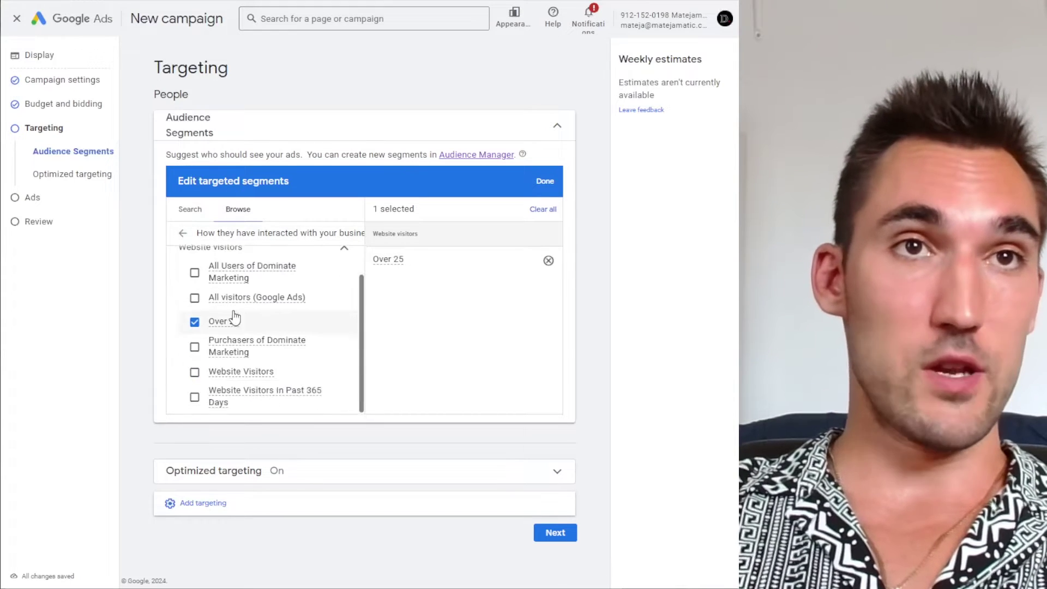
mouse_move(234, 320)
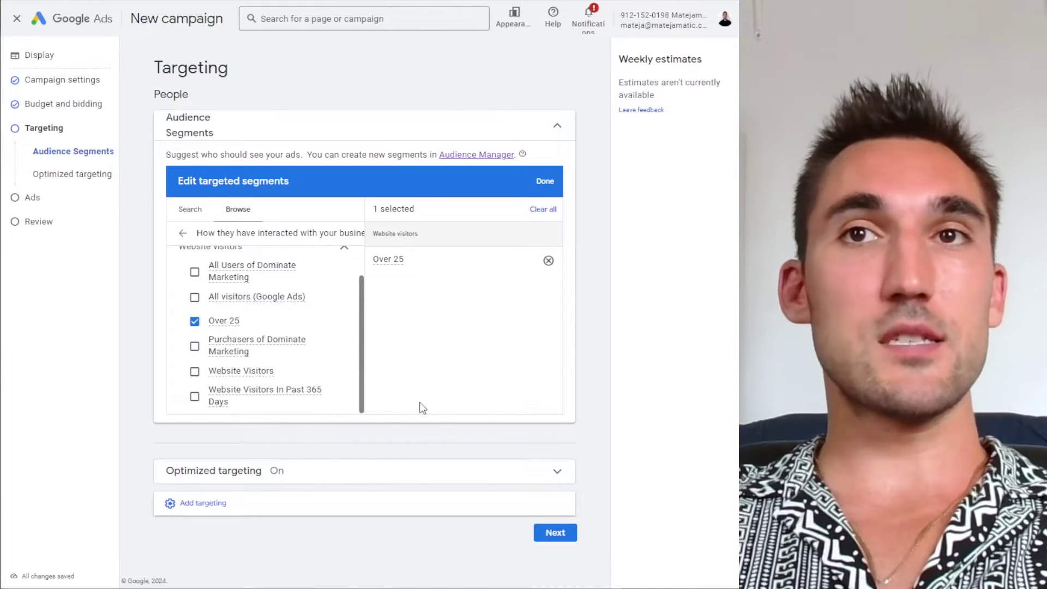
left_click(271, 471)
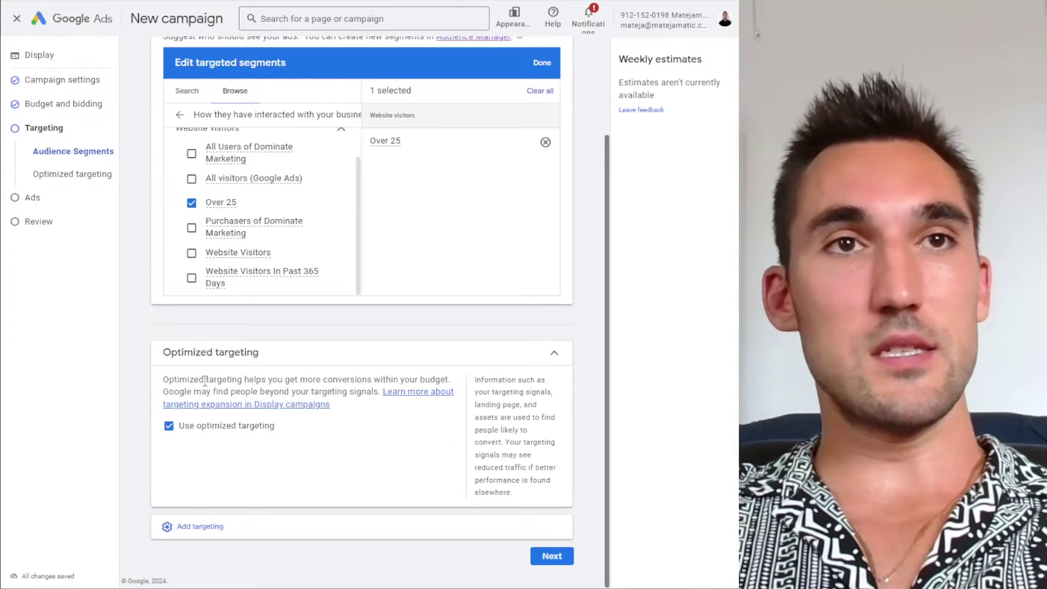
Step: Uncheck Use optimized targeting, leaving Over 25 as the sole selected segment, and continue
left_click_drag(205, 380, 348, 397)
left_click(346, 396)
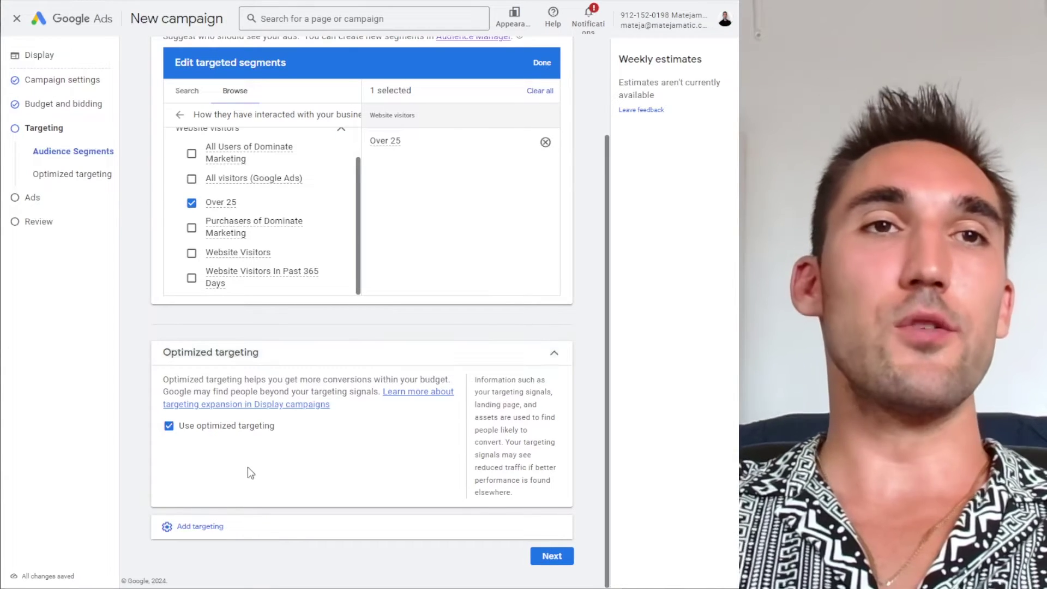
left_click(169, 426)
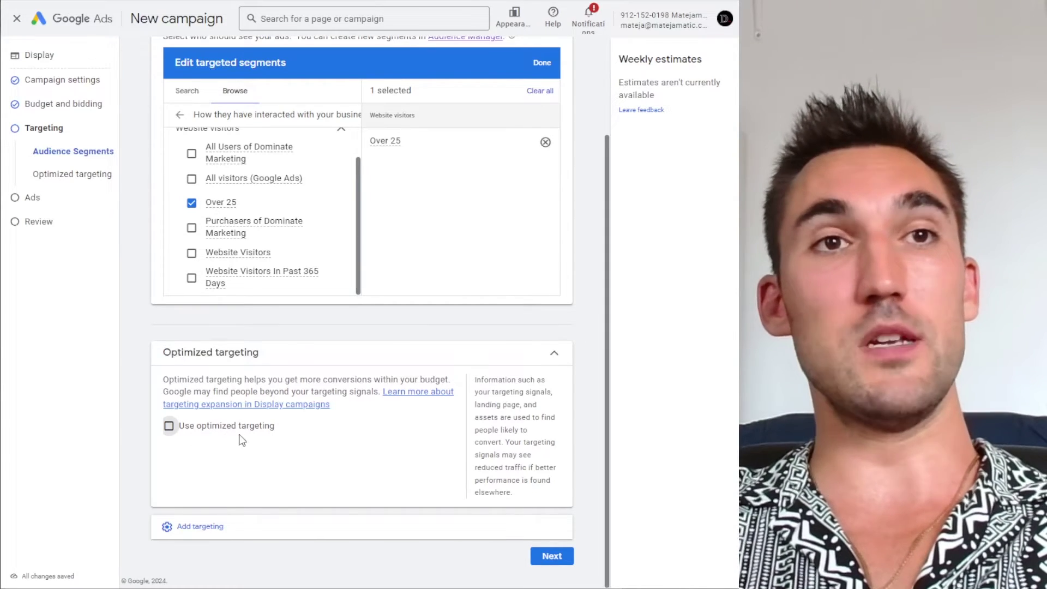
scroll(238, 437, "up", 2)
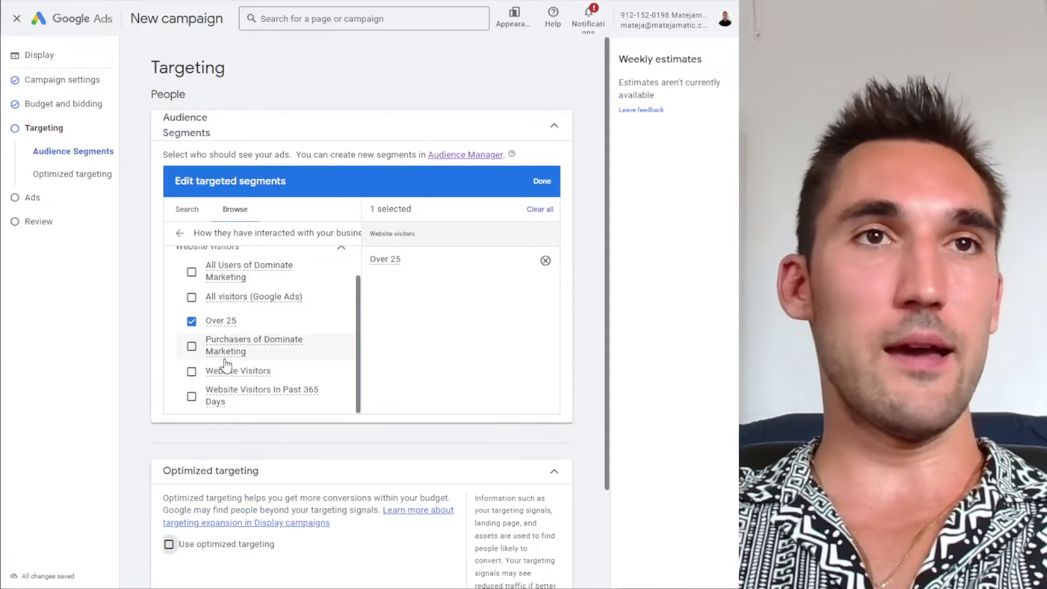
left_click(192, 346)
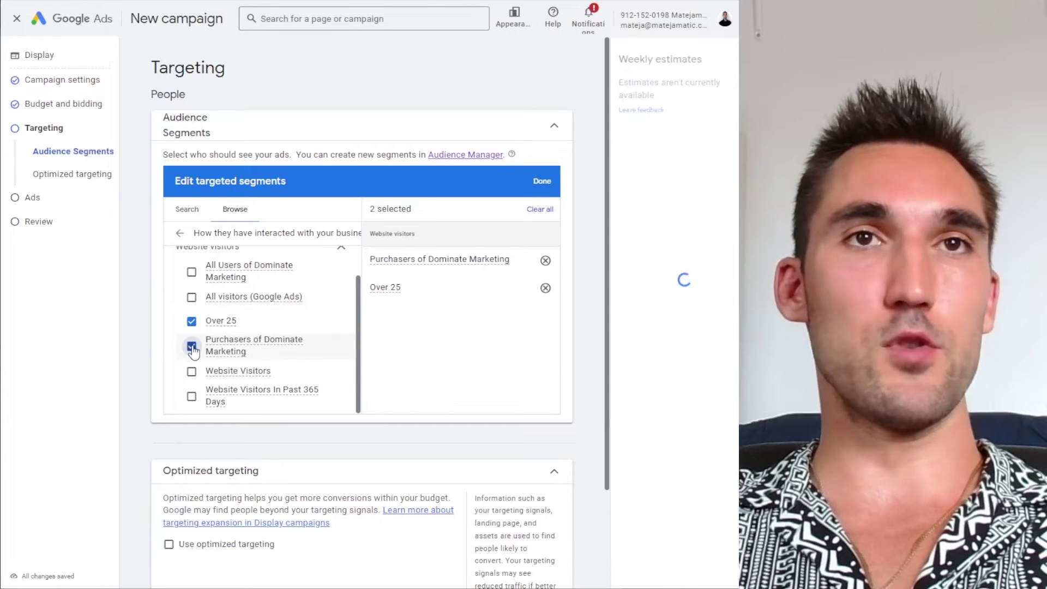
left_click(192, 347)
scroll(389, 311, "down", 2)
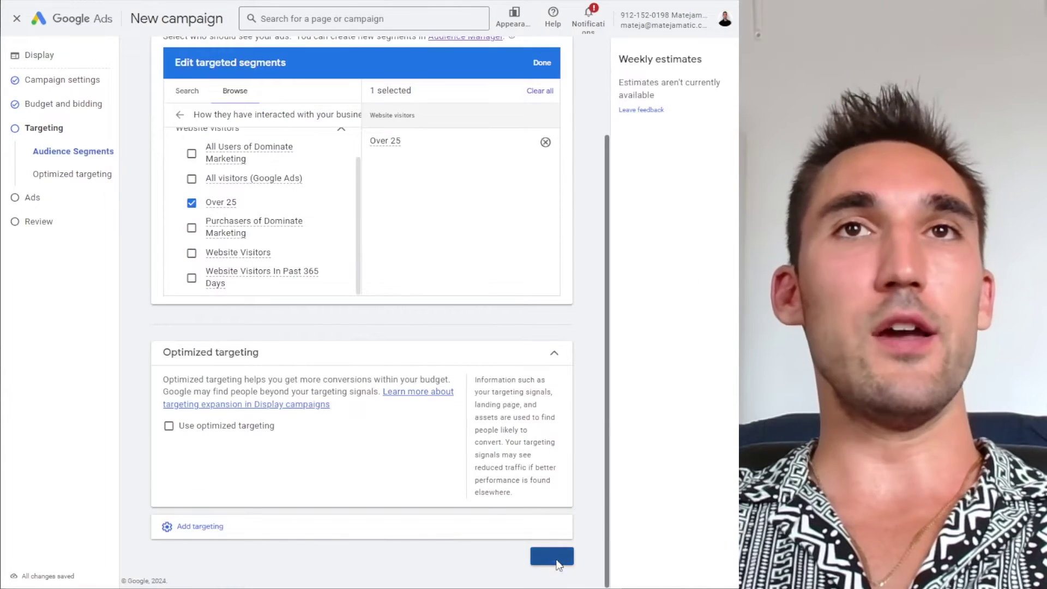
left_click(562, 556)
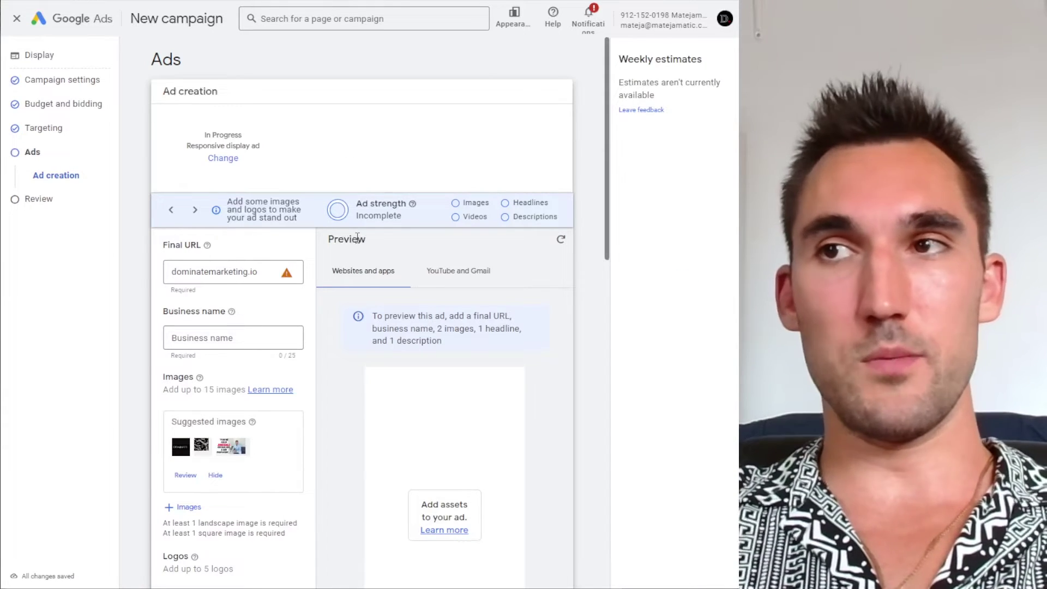
Step: Scroll through the responsive display ad fields, then cancel the ad editor
scroll(474, 260, "down", 5)
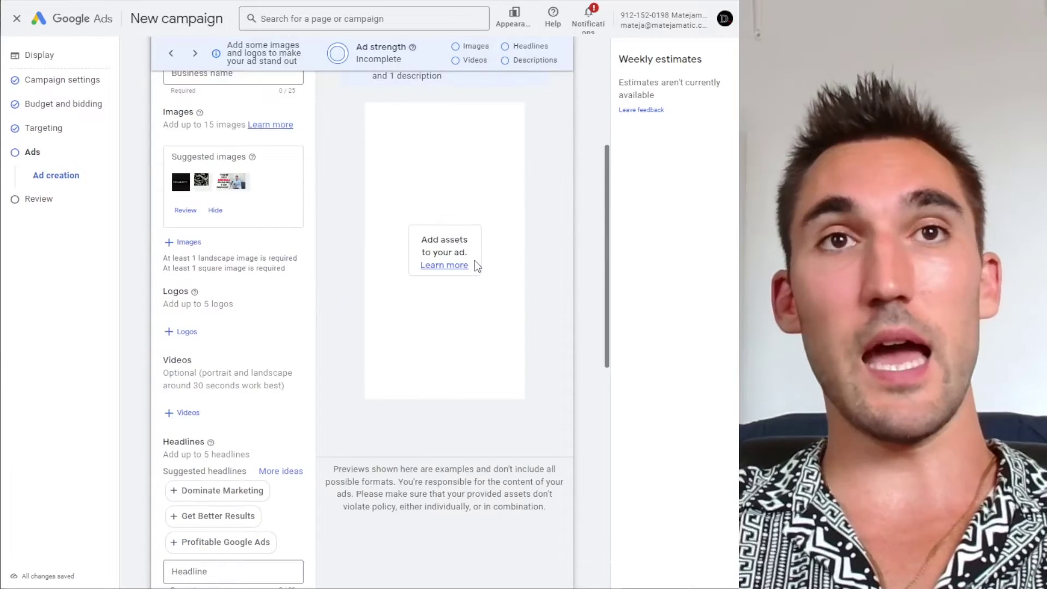
scroll(474, 256, "up", 5)
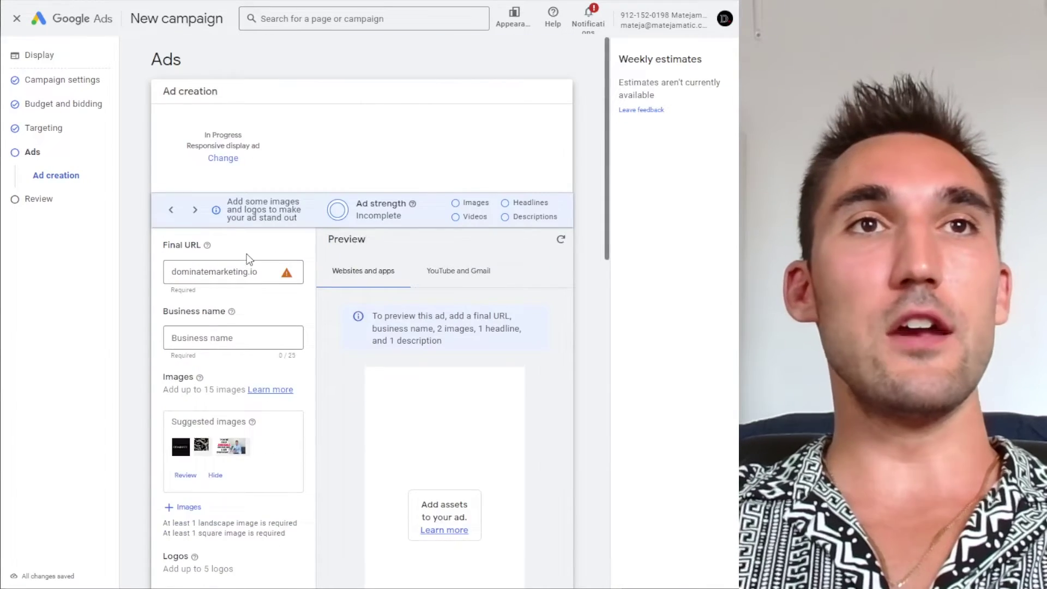
scroll(247, 253, "down", 5)
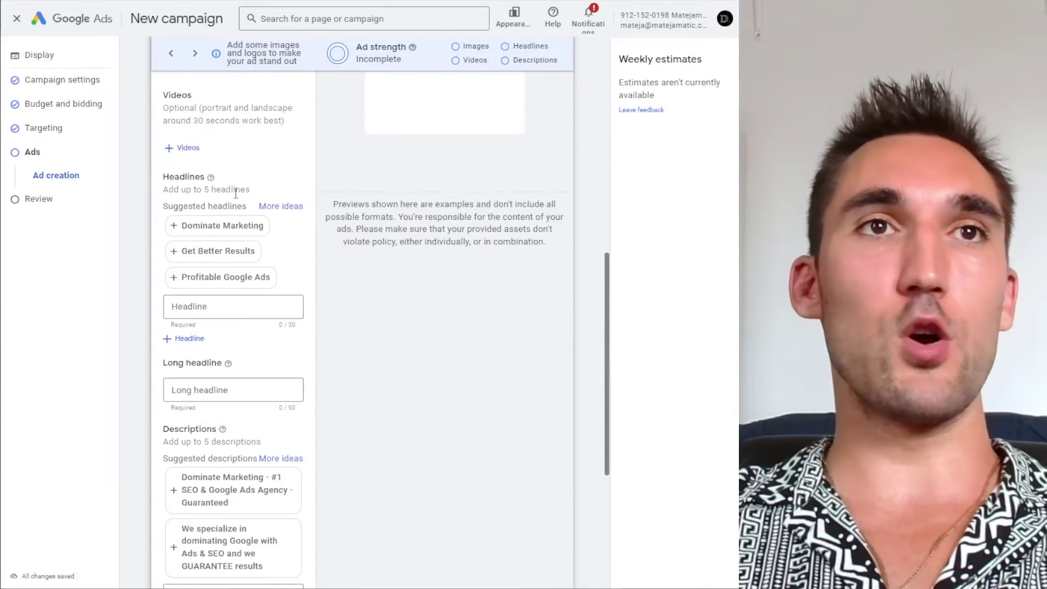
scroll(235, 218, "down", 4)
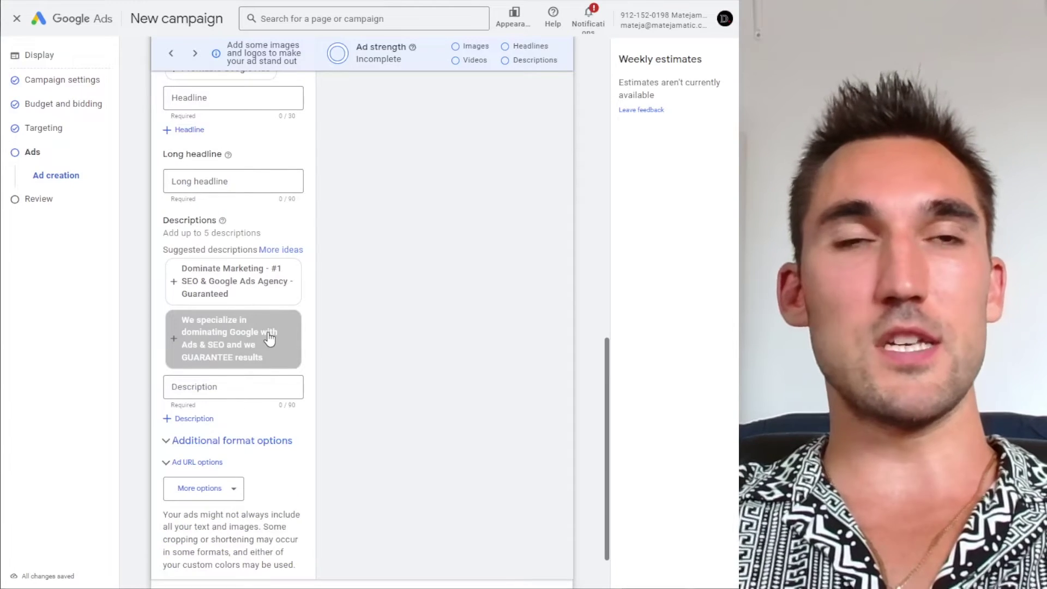
scroll(270, 340, "down", 1)
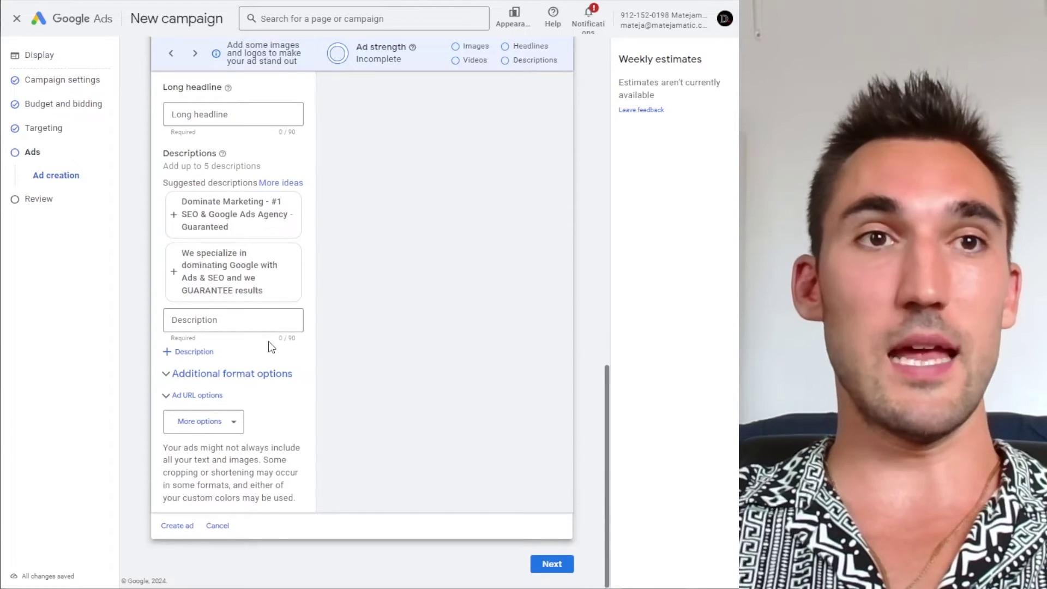
scroll(267, 344, "up", 7)
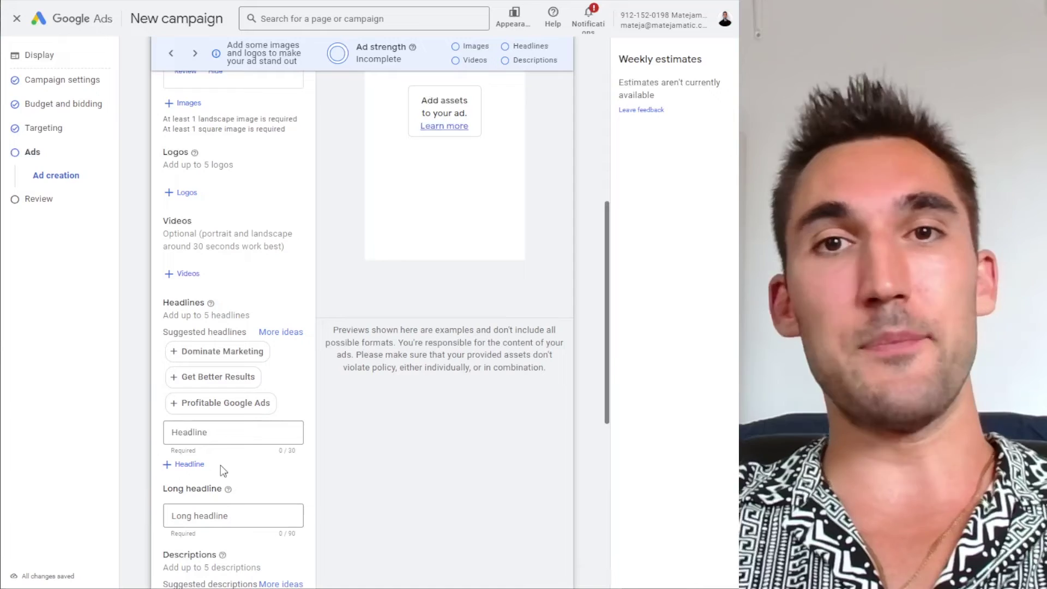
scroll(221, 430, "down", 7)
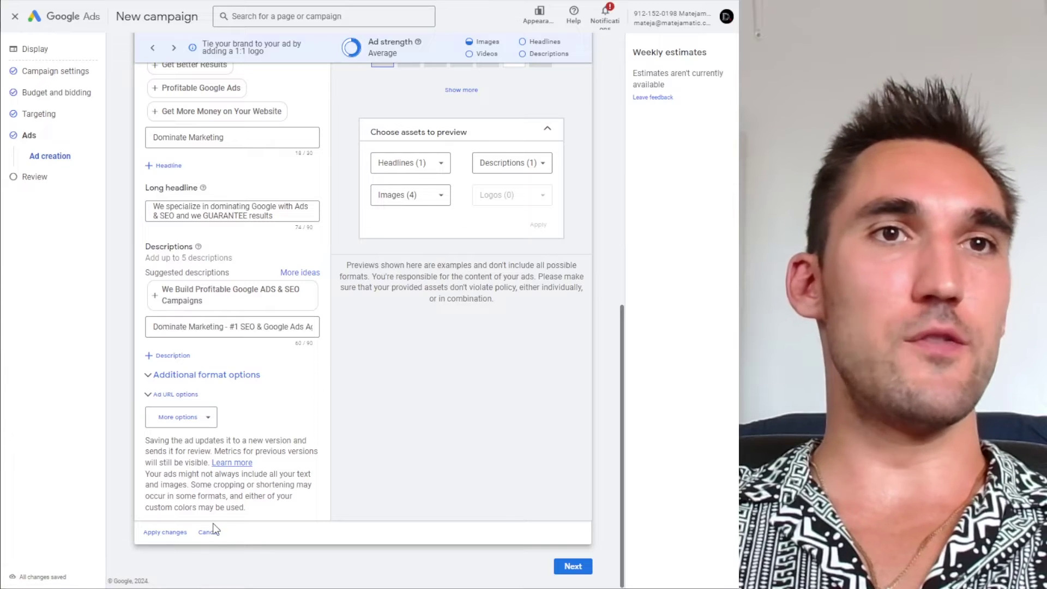
scroll(216, 532, "up", 1)
scroll(216, 534, "down", 1)
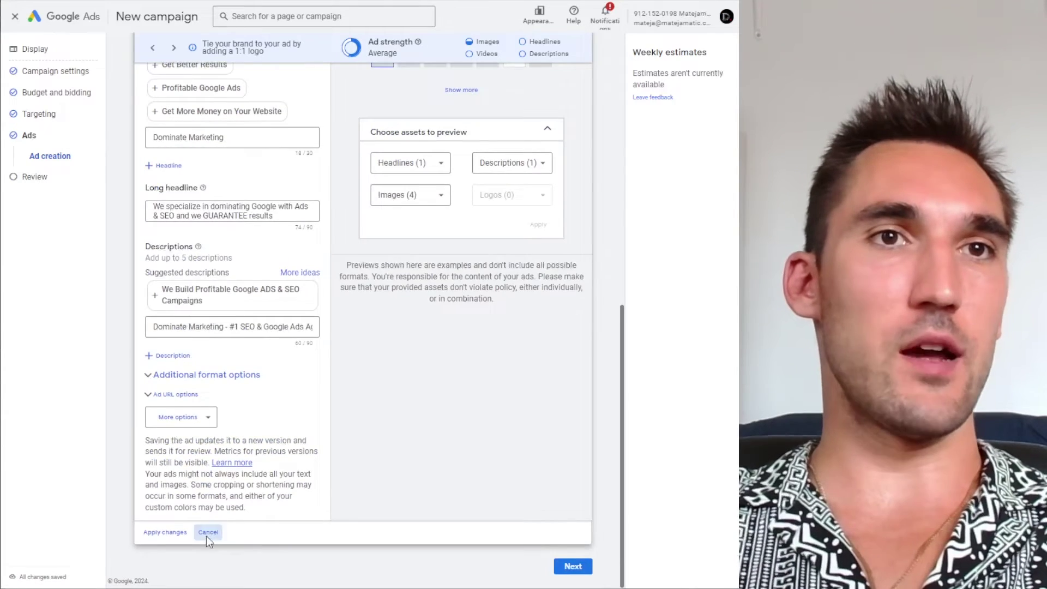
left_click(208, 532)
Step: Review and publish the Display - Remarketing campaign, confirming the publish prompt
left_click(572, 195)
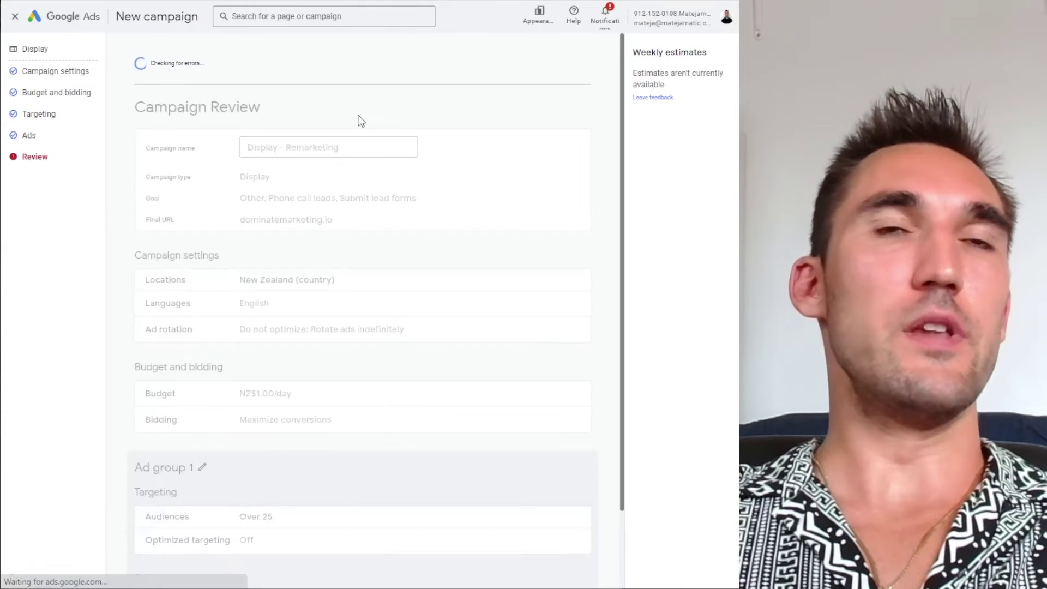
scroll(539, 522, "down", 2)
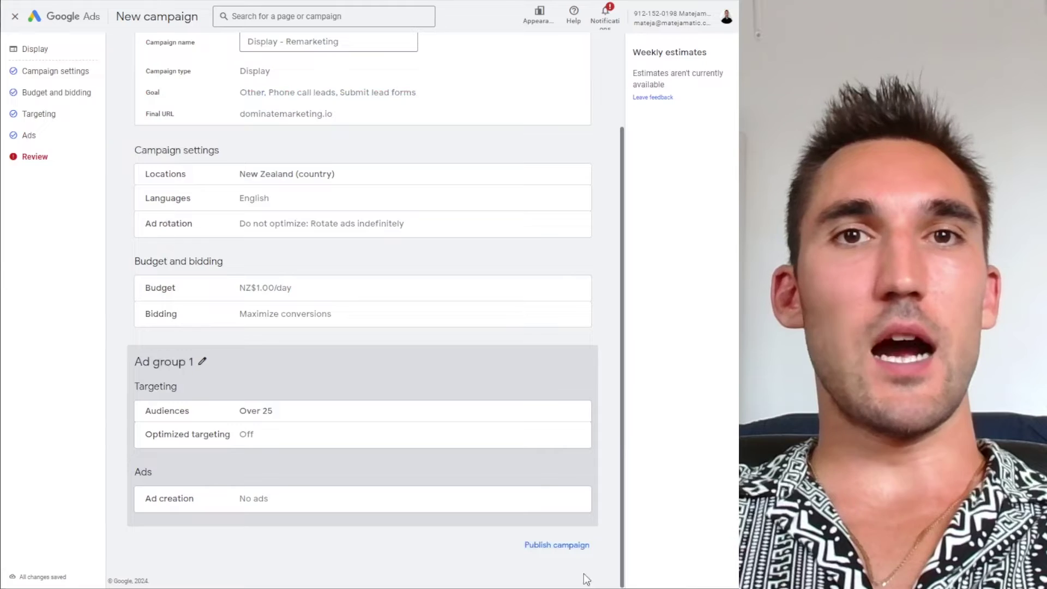
left_click(574, 546)
left_click(450, 336)
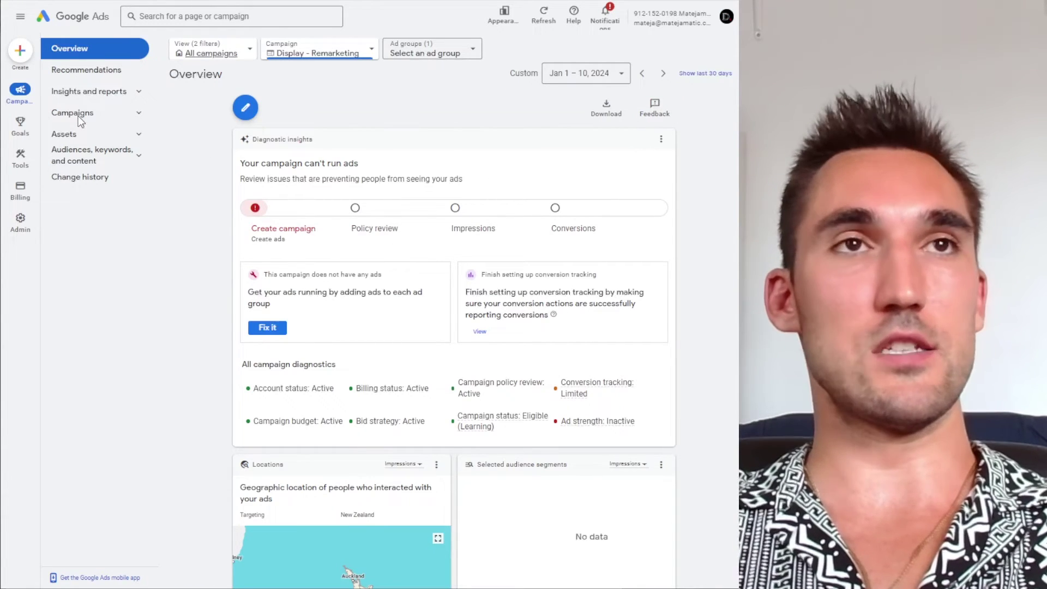
Step: Navigate to Display - Remarketing > Audiences, keywords, and content > Audiences
left_click(78, 114)
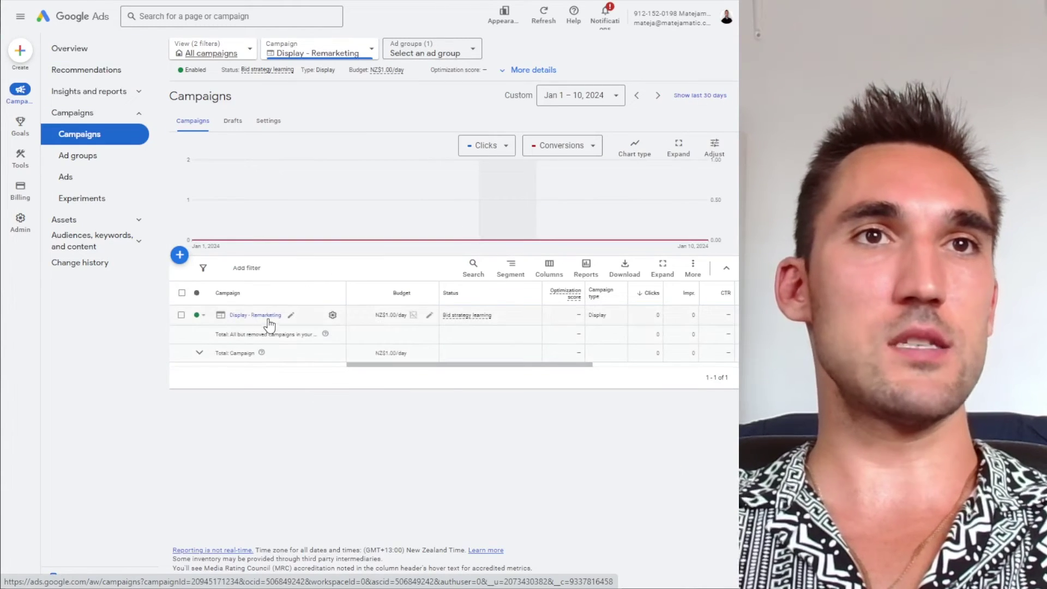
left_click(268, 320)
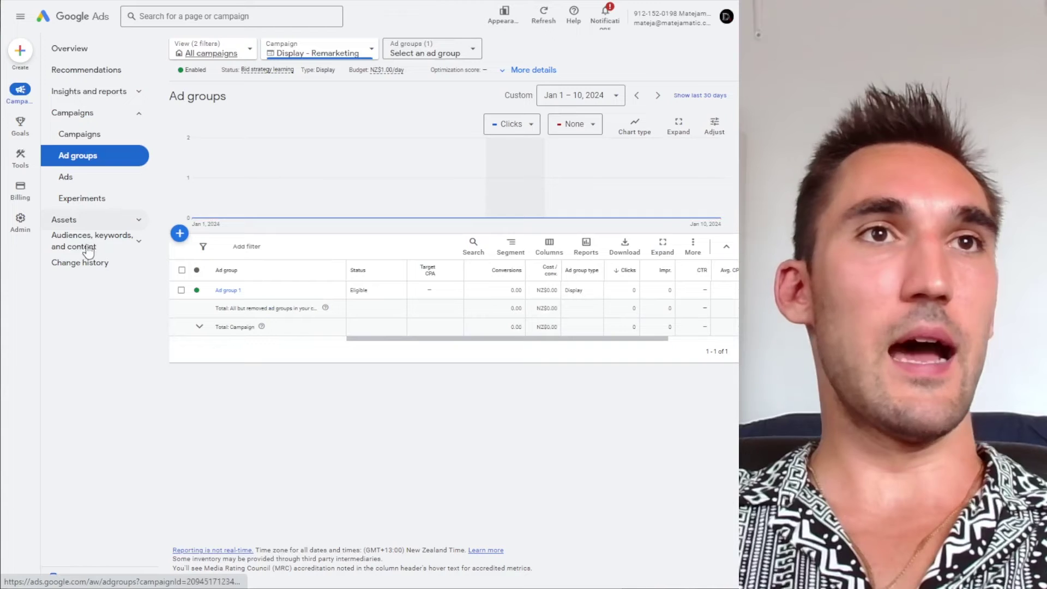
left_click(104, 246)
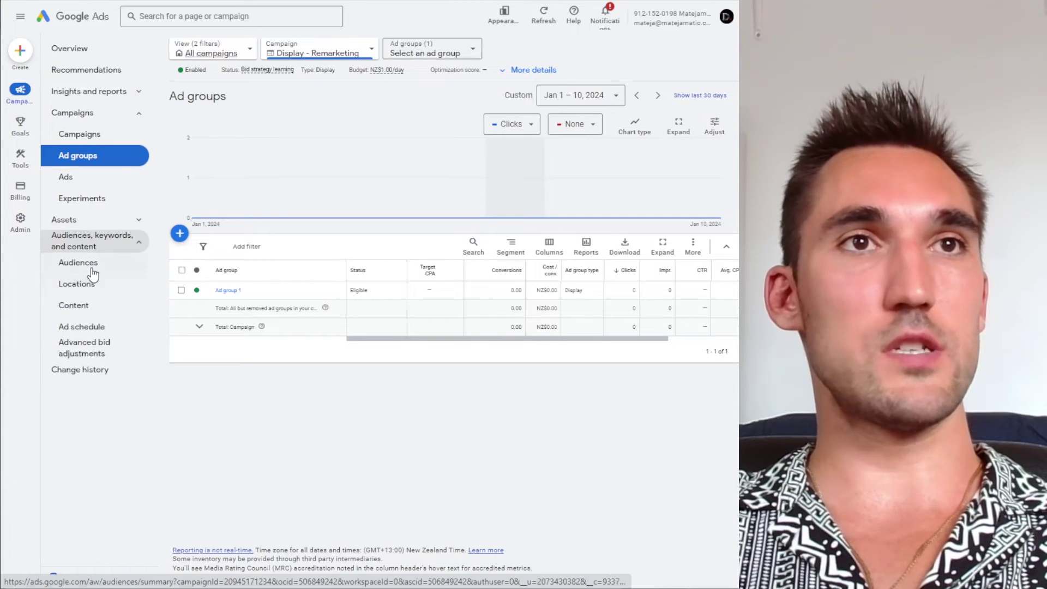
left_click(92, 269)
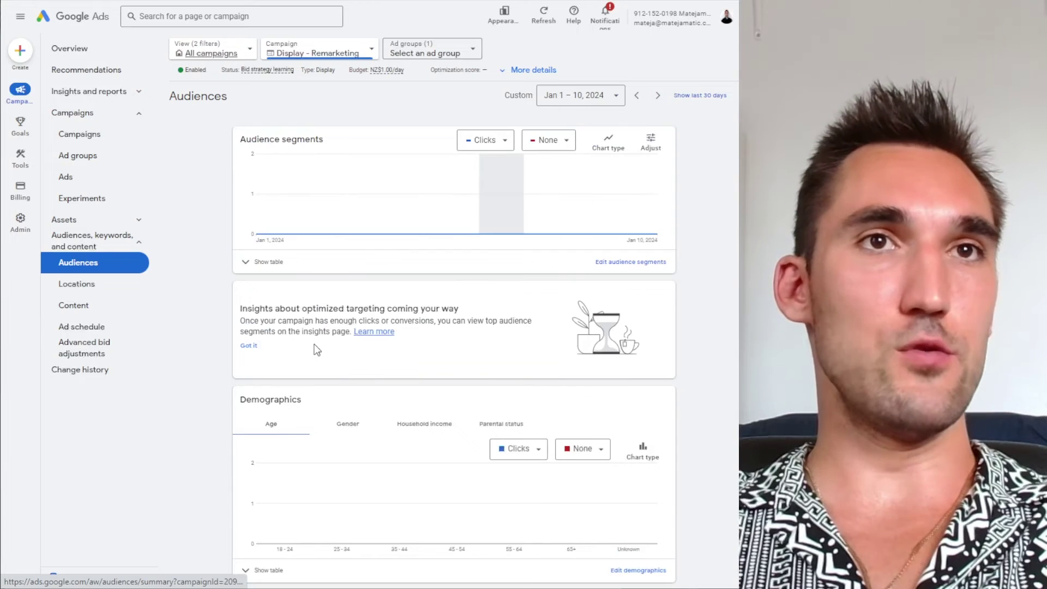
Step: Show the audience segments table and scroll it right to see Over 25's review status
left_click(265, 262)
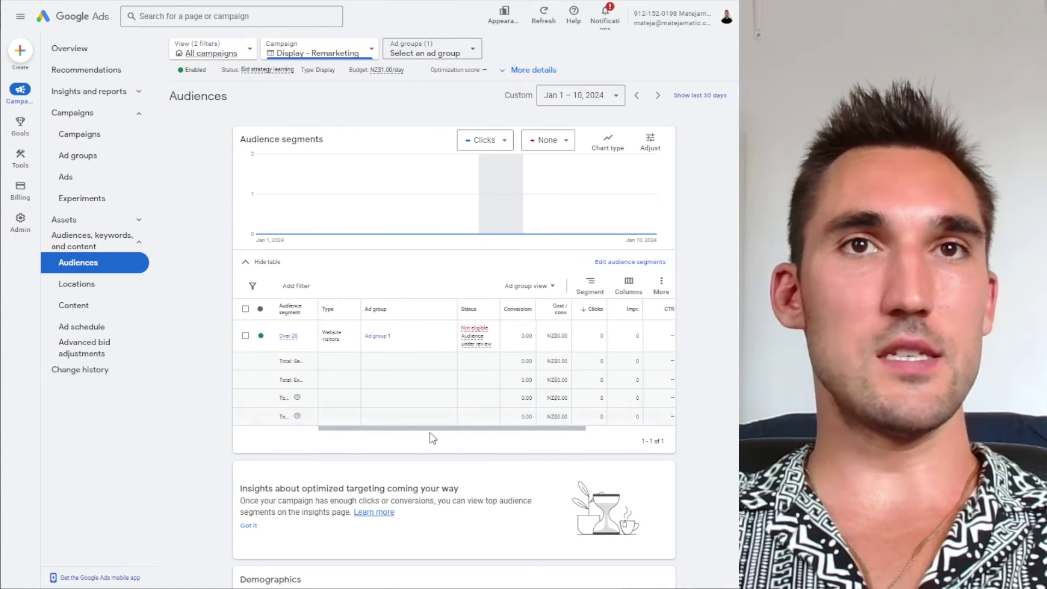
left_click_drag(437, 427, 315, 412)
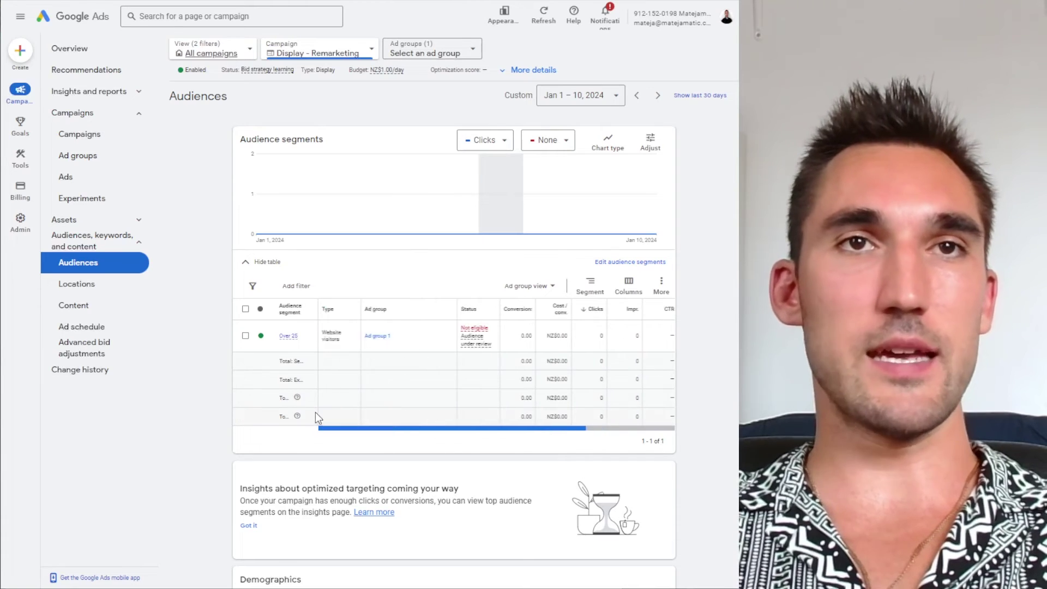